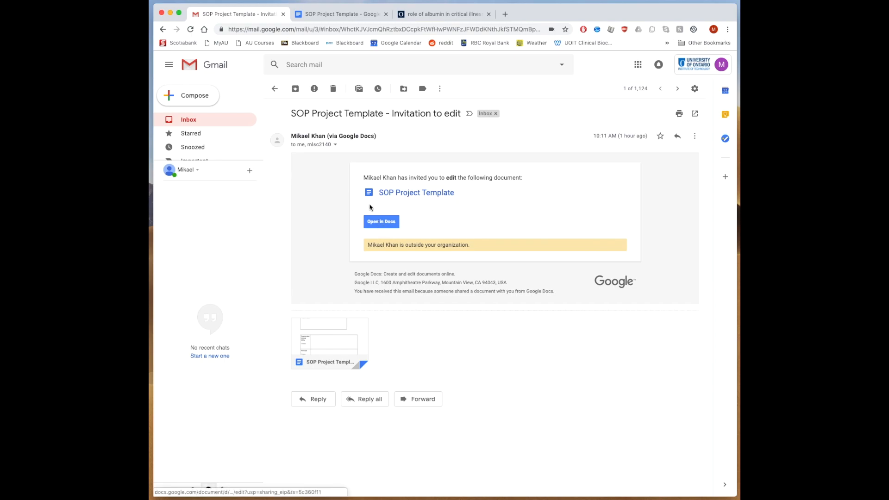
Switch to the shared SOP Project Template document and look through its table sections.
{"action": "left_click", "coordinate": [328, 14]}
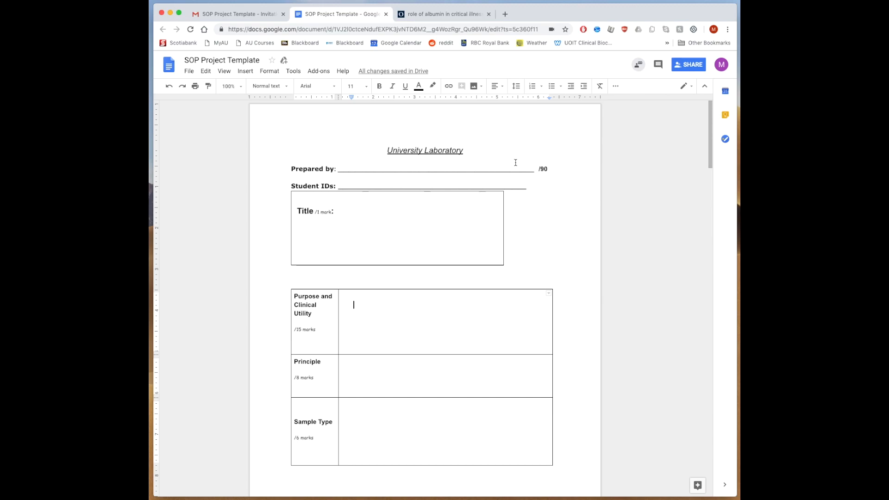
{"action": "scroll", "coordinate": [426, 307], "scroll_direction": "down", "scroll_amount": 10}
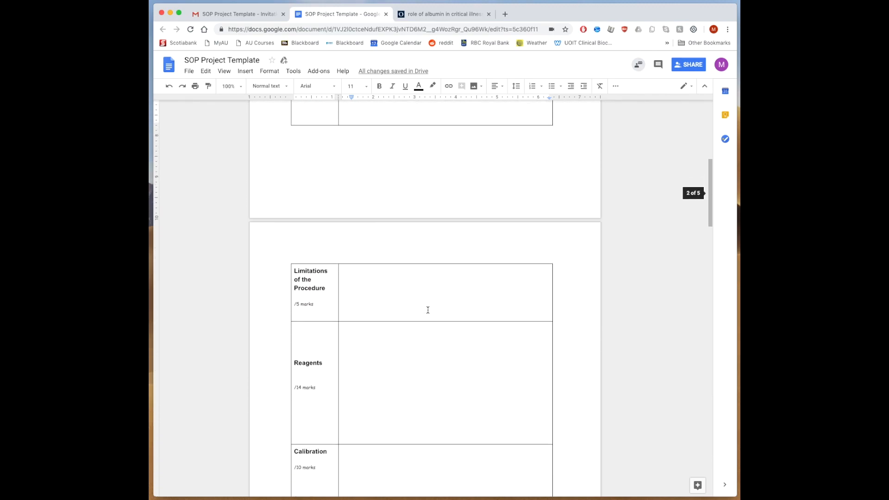
{"action": "scroll", "coordinate": [428, 310], "scroll_direction": "up", "scroll_amount": 10}
{"action": "scroll", "coordinate": [428, 310], "scroll_direction": "up", "scroll_amount": 5}
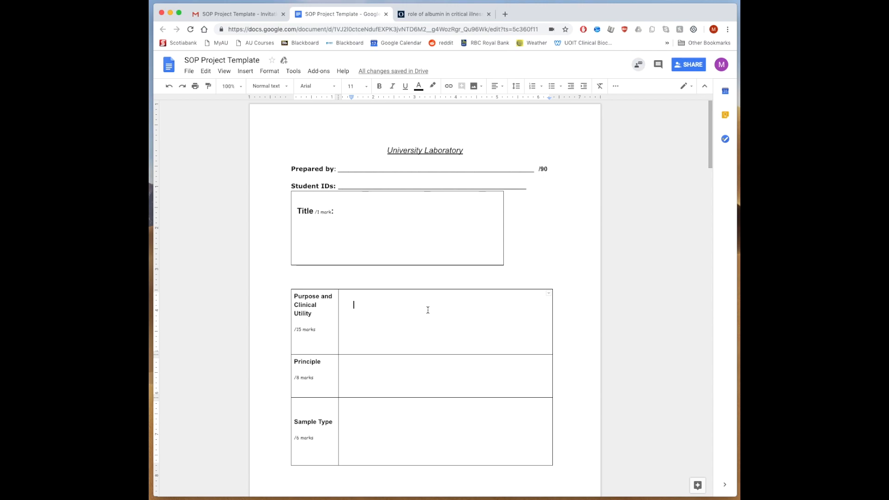
{"action": "scroll", "coordinate": [428, 310], "scroll_direction": "down", "scroll_amount": 2}
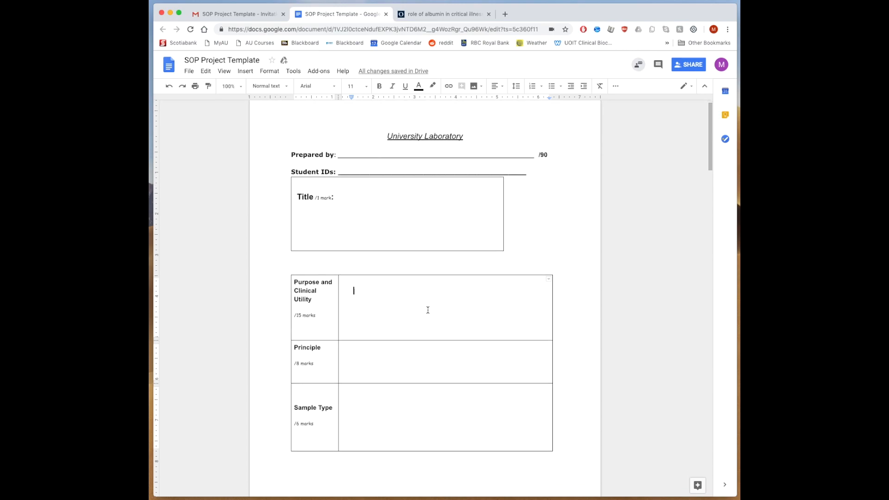
{"action": "scroll", "coordinate": [428, 310], "scroll_direction": "up", "scroll_amount": 2}
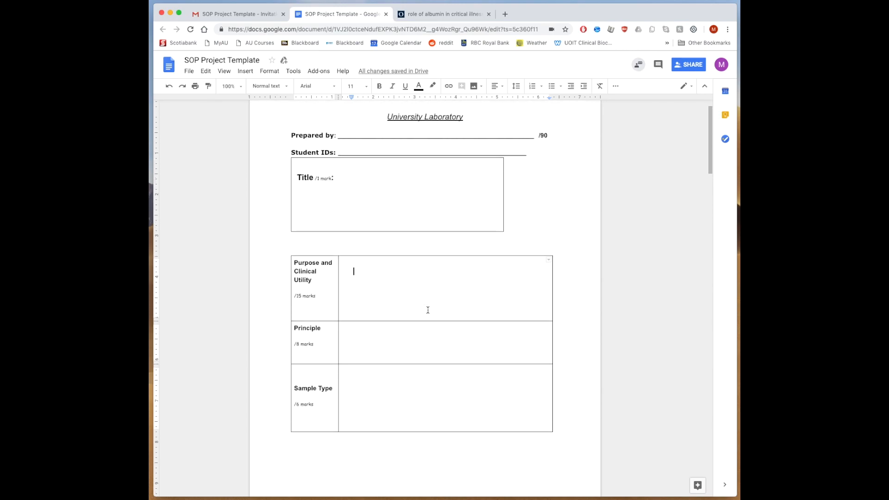
{"action": "scroll", "coordinate": [428, 310], "scroll_direction": "down", "scroll_amount": 1}
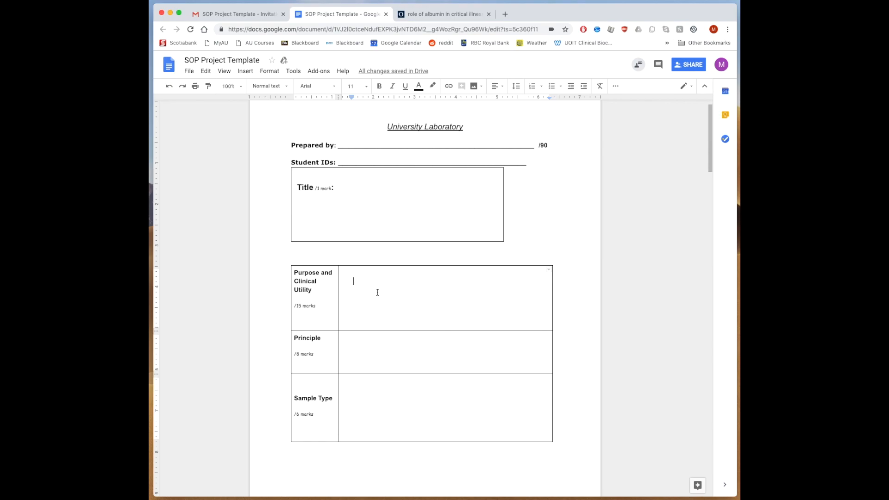
Enter "Albumin is cool!" in the Purpose and Clinical Utility cell.
{"action": "type", "text": "a"}
{"action": "key", "text": "BackSpace"}
{"action": "type", "text": "a"}
{"action": "key", "text": "BackSpace"}
{"action": "type", "text": "Alnu"}
{"action": "key", "text": "BackSpace"}
{"action": "key", "text": "BackSpace"}
{"action": "type", "text": "bumin is cool!"}
{"action": "scroll", "coordinate": [477, 299], "scroll_direction": "down", "scroll_amount": 2}
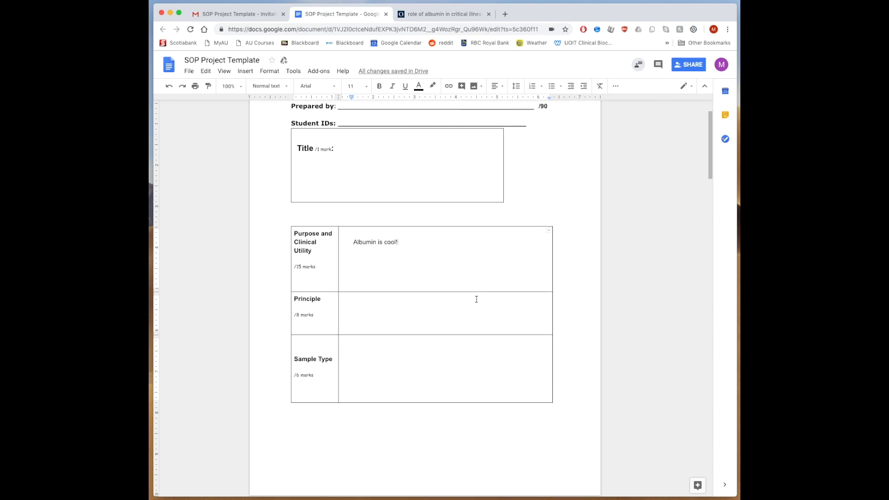
{"action": "scroll", "coordinate": [477, 300], "scroll_direction": "up", "scroll_amount": 3}
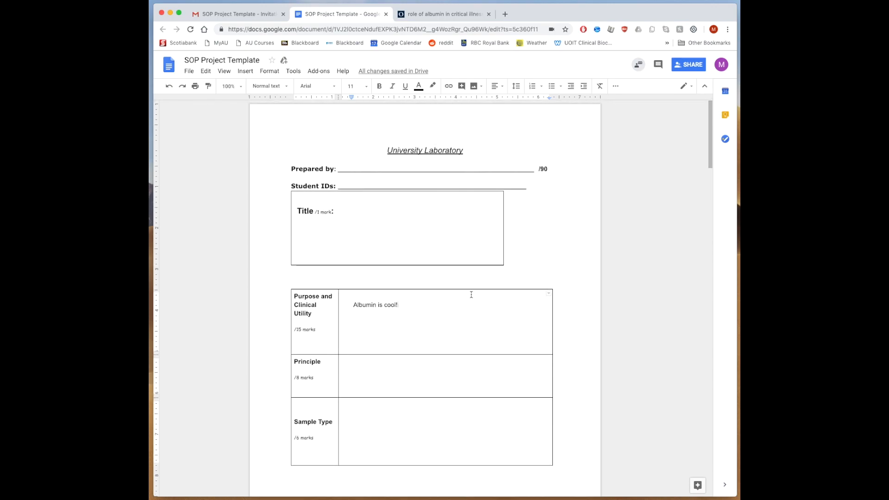
{"action": "left_click", "coordinate": [189, 72]}
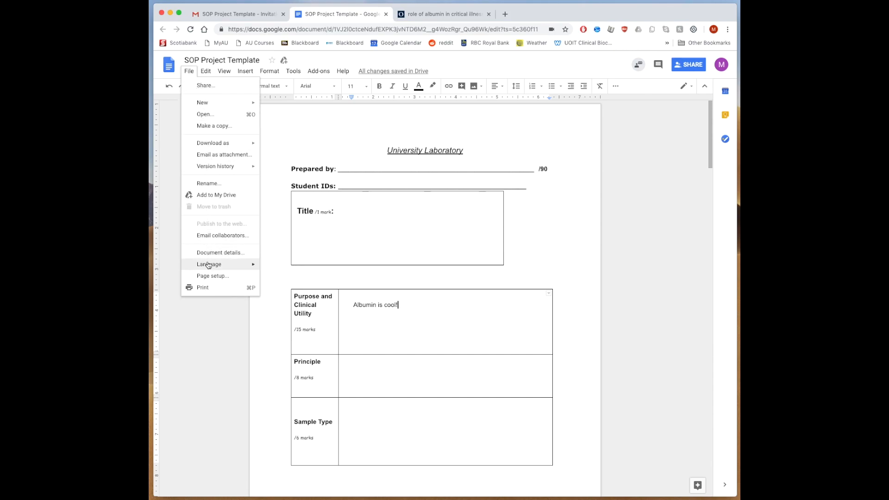
{"action": "left_click", "coordinate": [352, 218]}
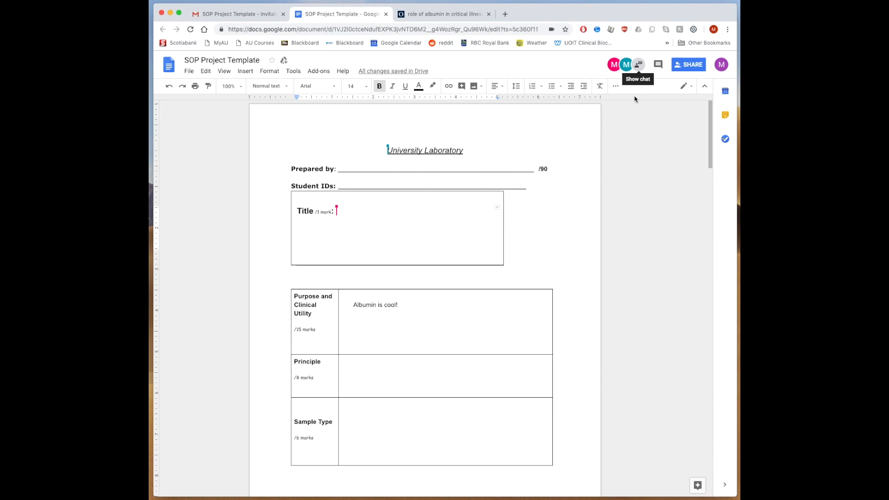
Send "Hey everyone, im working on the clinical utility section today" in the document chat, then close the chat.
{"action": "left_click", "coordinate": [639, 68]}
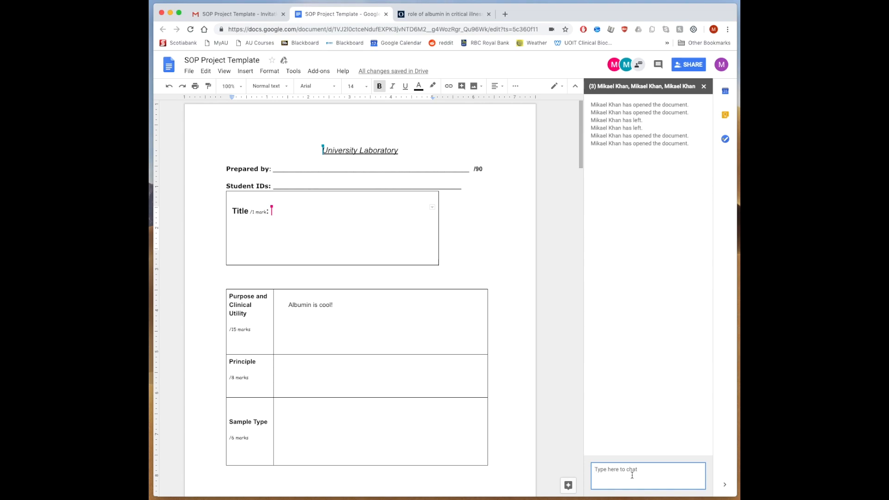
{"action": "type", "text": "Hey everyone, im working on the clinical utility section today"}
{"action": "key", "text": "Return"}
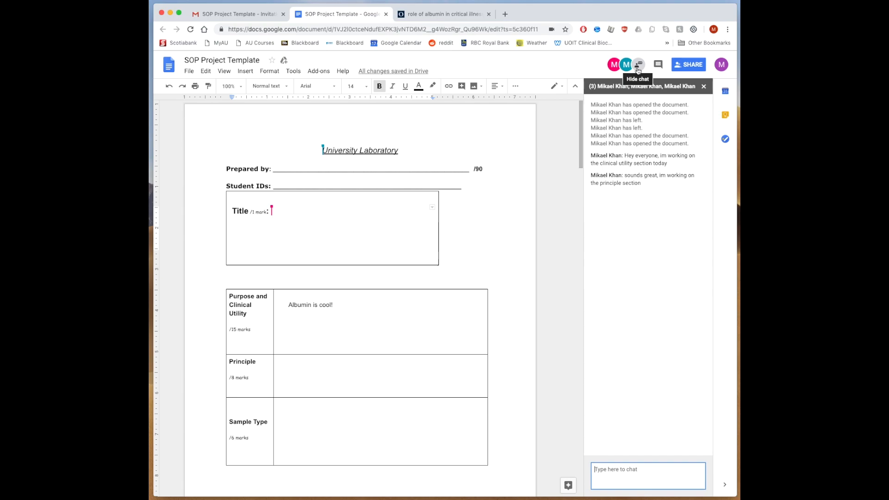
{"action": "left_click", "coordinate": [704, 87]}
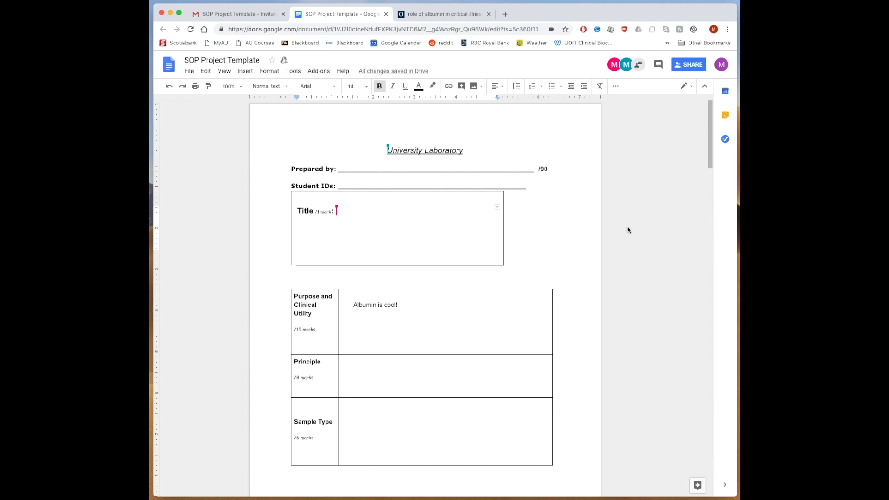
Copy the web address of the article "The role of albumin in critical illness" and return to the SOP document.
{"action": "left_click", "coordinate": [429, 14]}
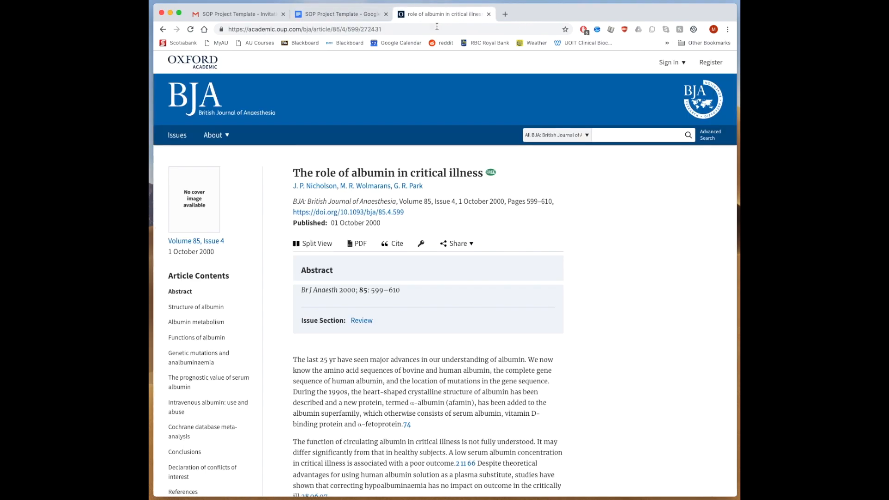
{"action": "left_click", "coordinate": [462, 26]}
{"action": "key", "text": "super+c"}
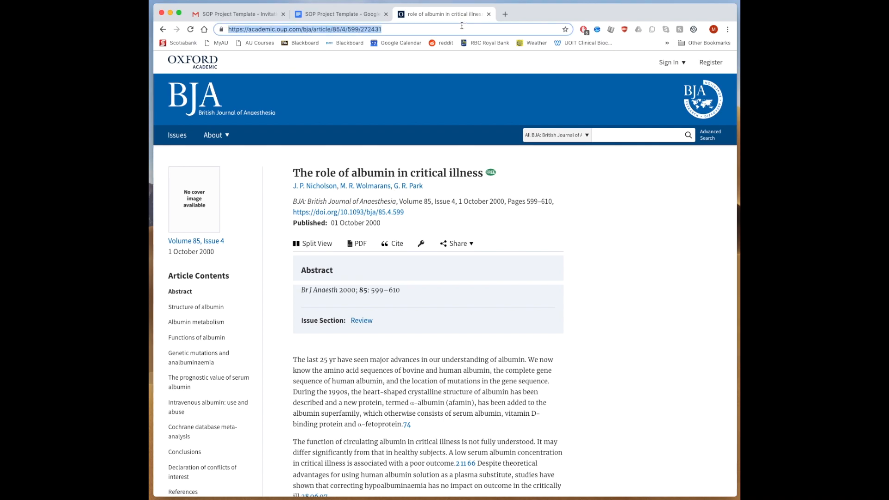
{"action": "left_click", "coordinate": [343, 14]}
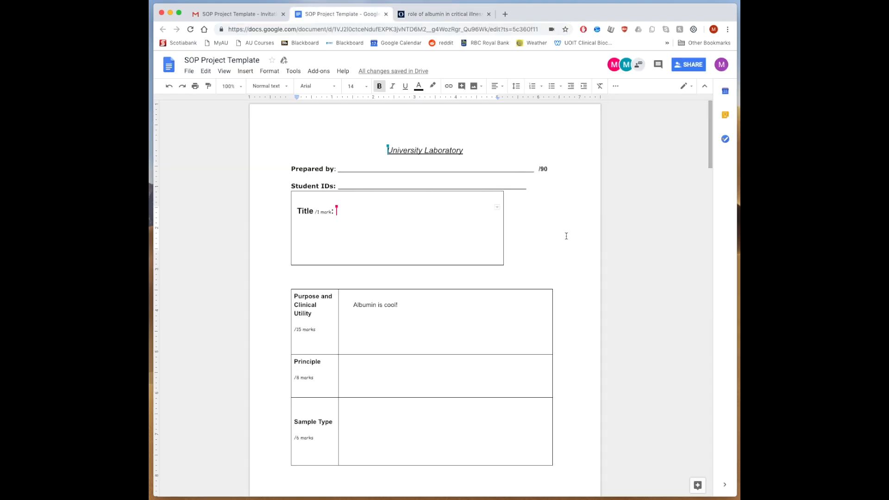
Post a comment at the end of "Albumin is cool!" reading "Hey guys, found this great article:" followed by the copied article link.
{"action": "left_click", "coordinate": [589, 308]}
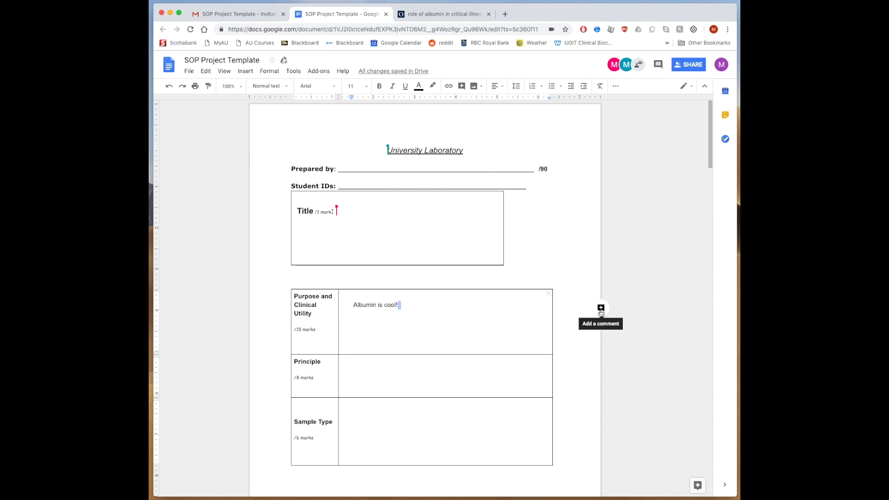
{"action": "left_click", "coordinate": [601, 308]}
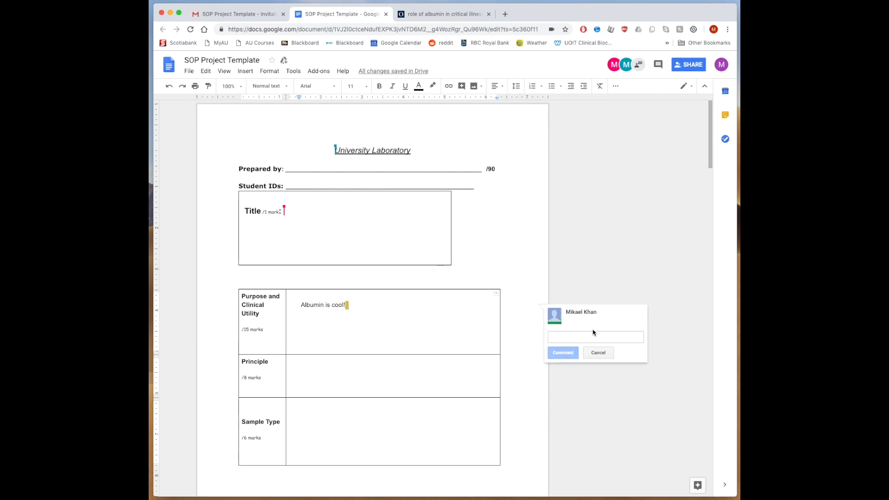
{"action": "type", "text": "Hey guys, f"}
{"action": "type", "text": "ound this great art"}
{"action": "type", "text": "ice"}
{"action": "type", "text": "e"}
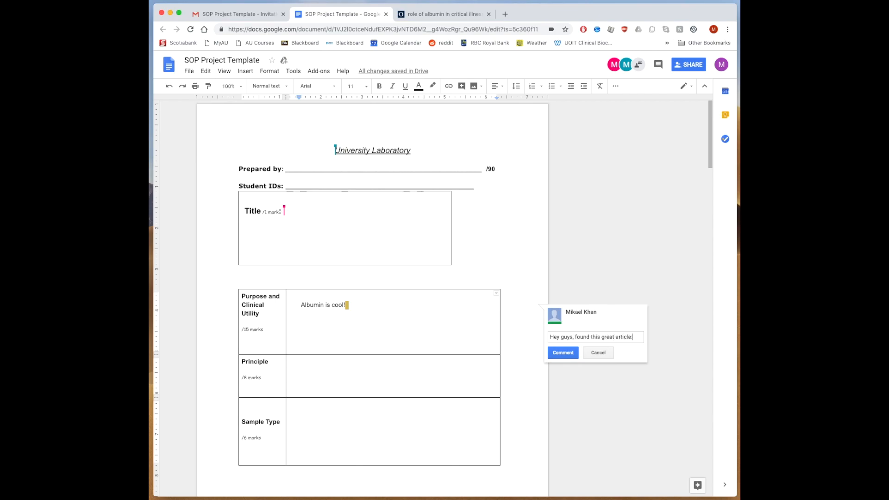
{"action": "type", "text": ":"}
{"action": "key", "text": "super+v"}
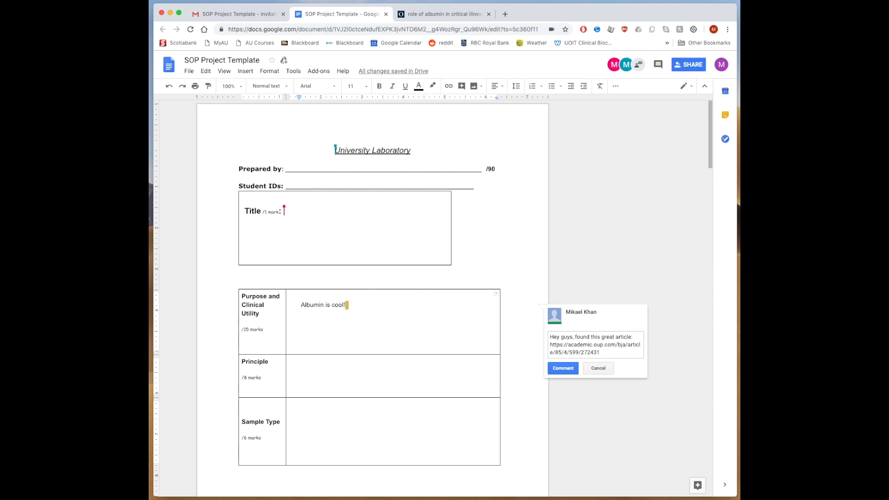
{"action": "left_click", "coordinate": [563, 369]}
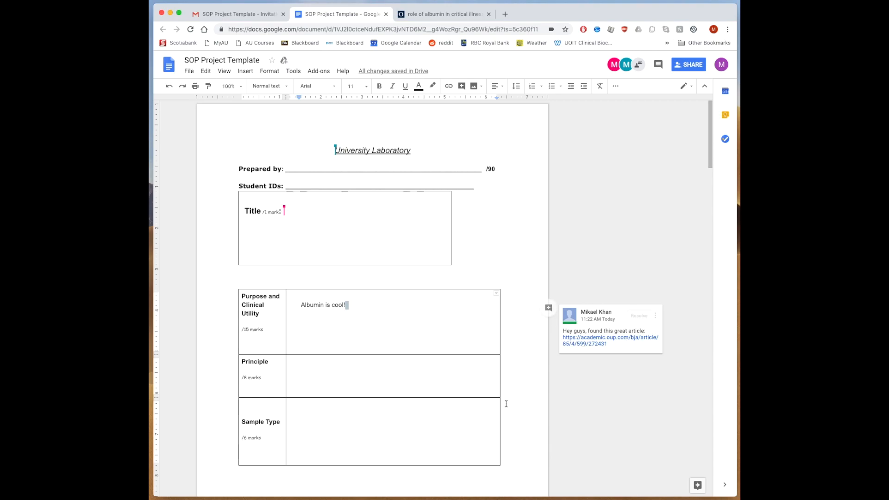
{"action": "scroll", "coordinate": [509, 404], "scroll_direction": "down", "scroll_amount": 2}
{"action": "scroll", "coordinate": [498, 400], "scroll_direction": "up", "scroll_amount": 2}
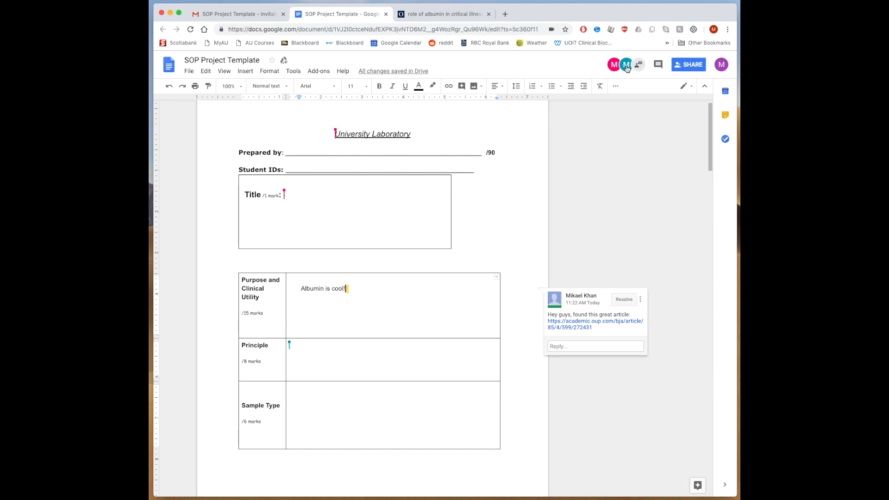
{"action": "left_click", "coordinate": [300, 352]}
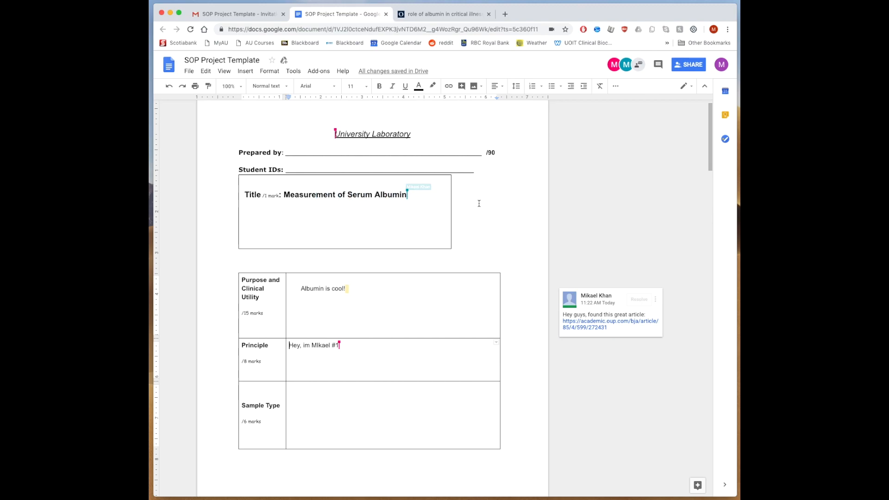
{"action": "scroll", "coordinate": [479, 203], "scroll_direction": "down", "scroll_amount": 2}
{"action": "scroll", "coordinate": [479, 204], "scroll_direction": "up", "scroll_amount": 2}
{"action": "scroll", "coordinate": [479, 203], "scroll_direction": "down", "scroll_amount": 3}
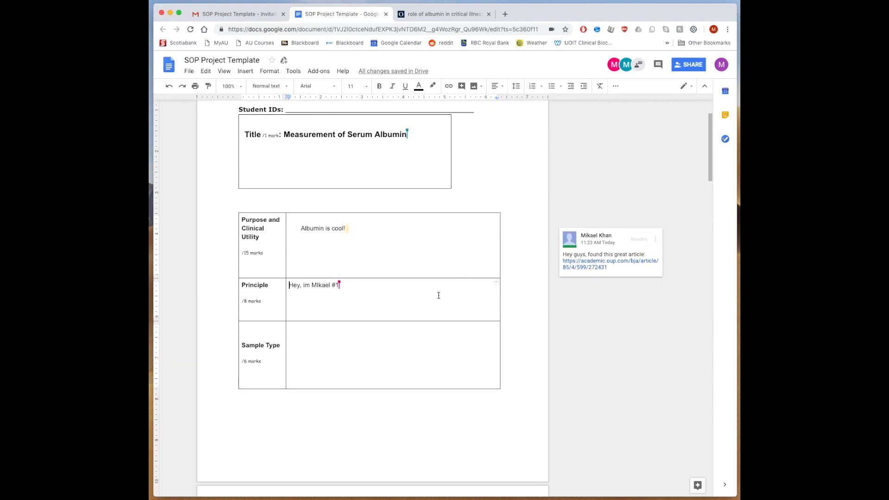
{"action": "scroll", "coordinate": [410, 353], "scroll_direction": "up", "scroll_amount": 3}
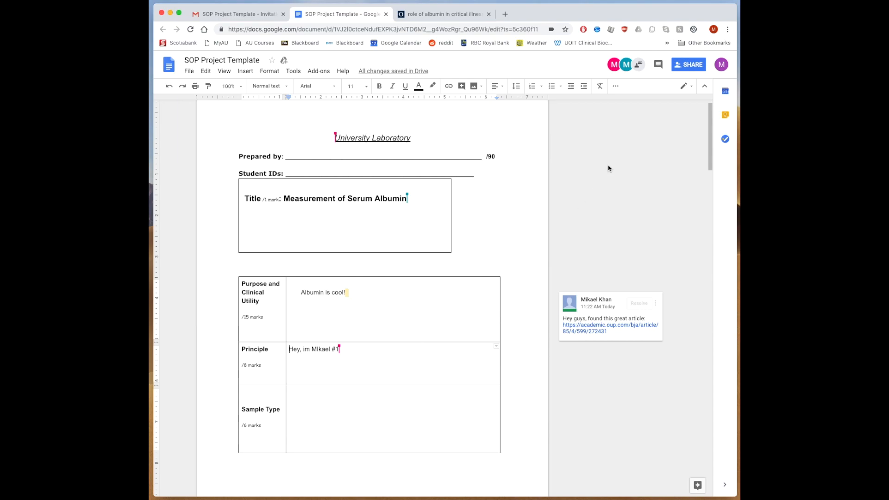
Preview the document's pages in Viewing mode and switch back to Editing mode.
{"action": "left_click", "coordinate": [690, 91]}
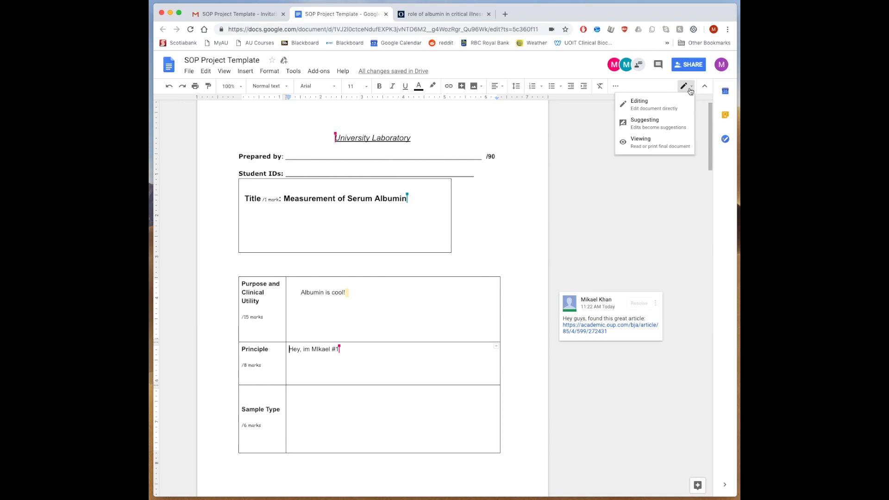
{"action": "left_click", "coordinate": [661, 143]}
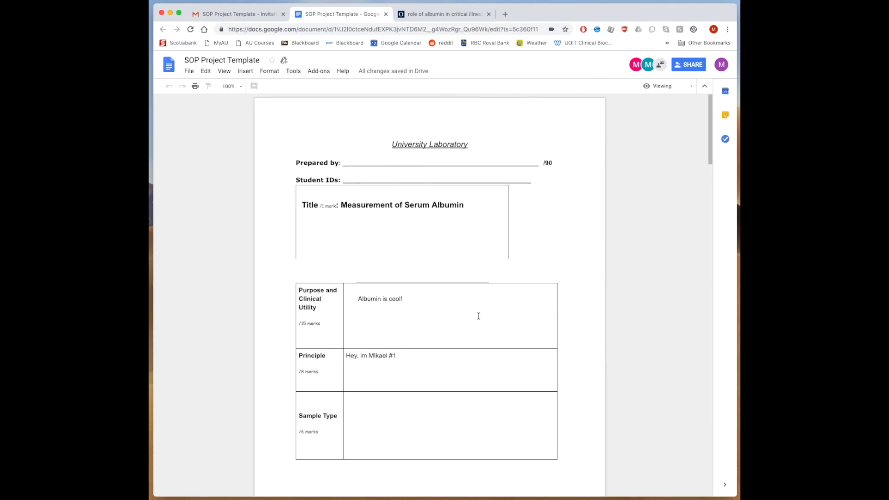
{"action": "scroll", "coordinate": [473, 344], "scroll_direction": "down", "scroll_amount": 13}
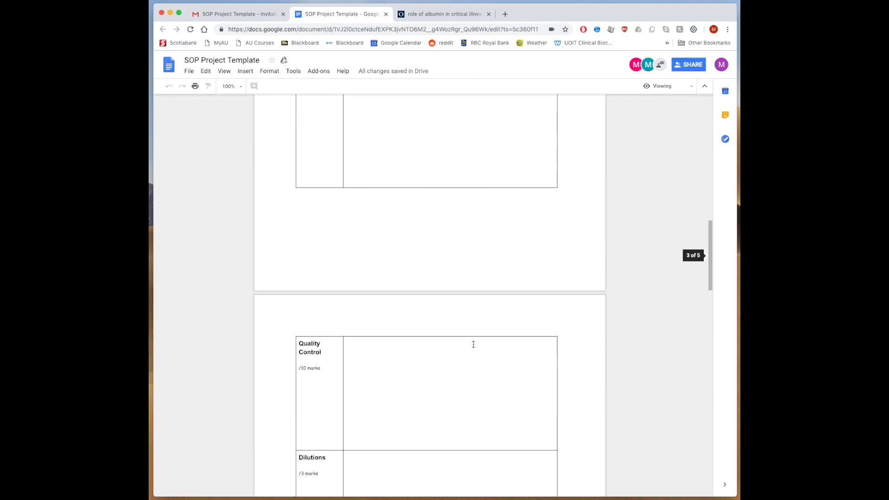
{"action": "scroll", "coordinate": [474, 345], "scroll_direction": "up", "scroll_amount": 20}
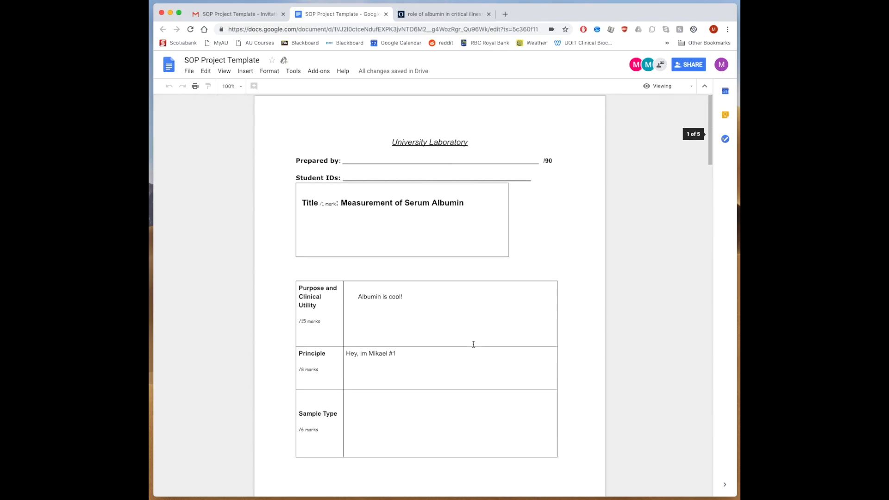
{"action": "left_click", "coordinate": [690, 88]}
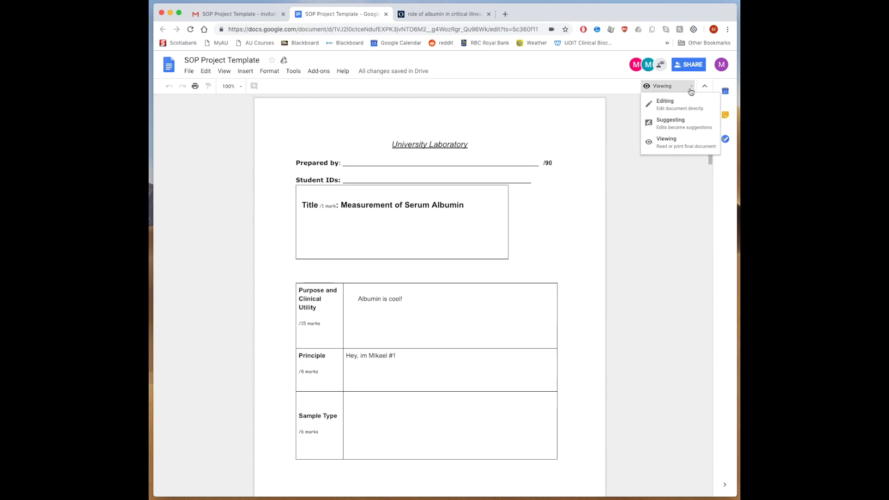
{"action": "left_click", "coordinate": [681, 106]}
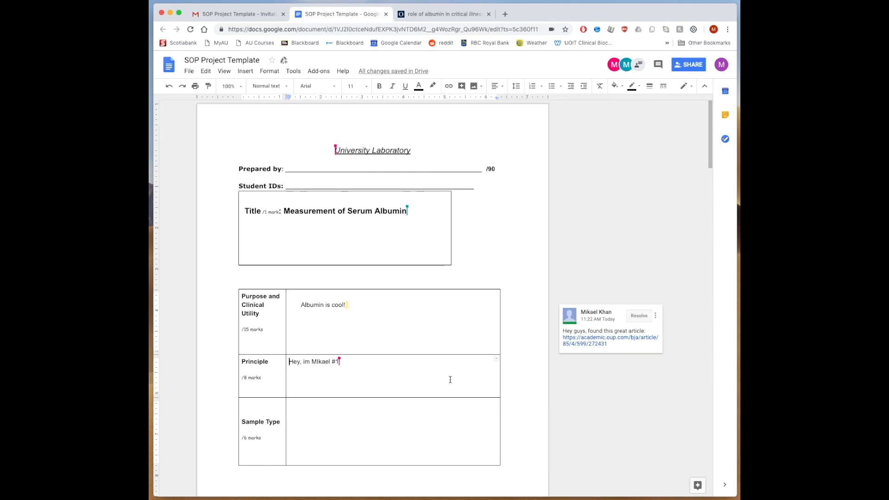
Review the remaining template sections through to the list of practices to avoid on the last page.
{"action": "scroll", "coordinate": [450, 379], "scroll_direction": "down", "scroll_amount": 20}
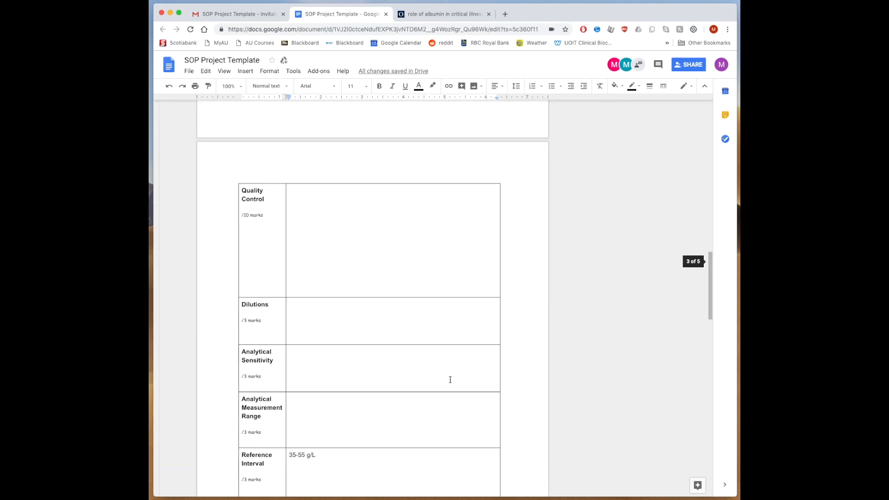
{"action": "scroll", "coordinate": [451, 379], "scroll_direction": "down", "scroll_amount": 5}
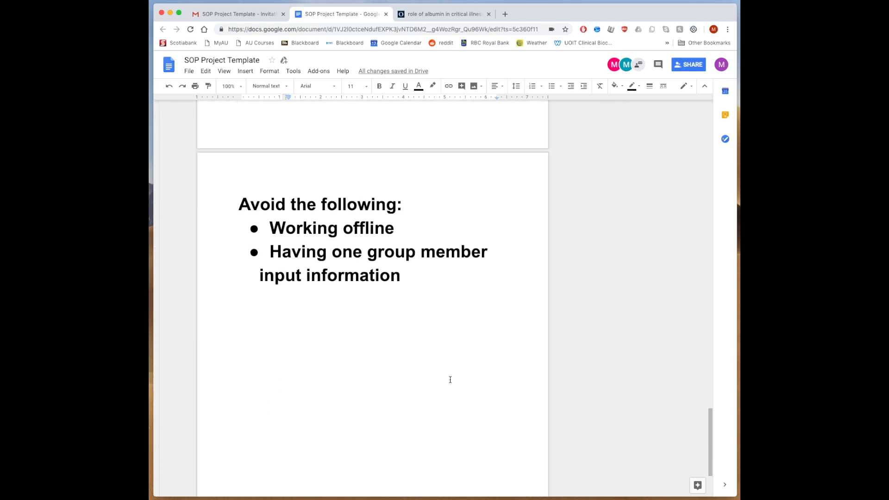